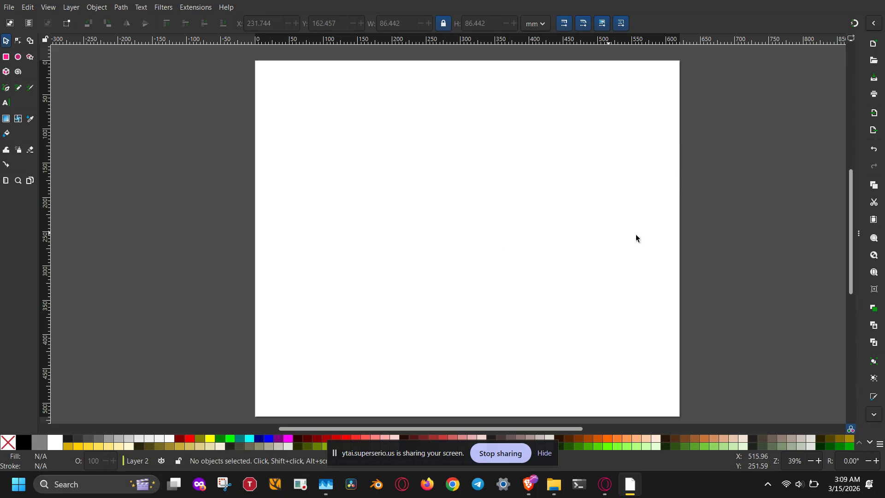
Set both the page format units and the display units of the document to inches.
{"action": "left_click", "coordinate": [10, 8]}
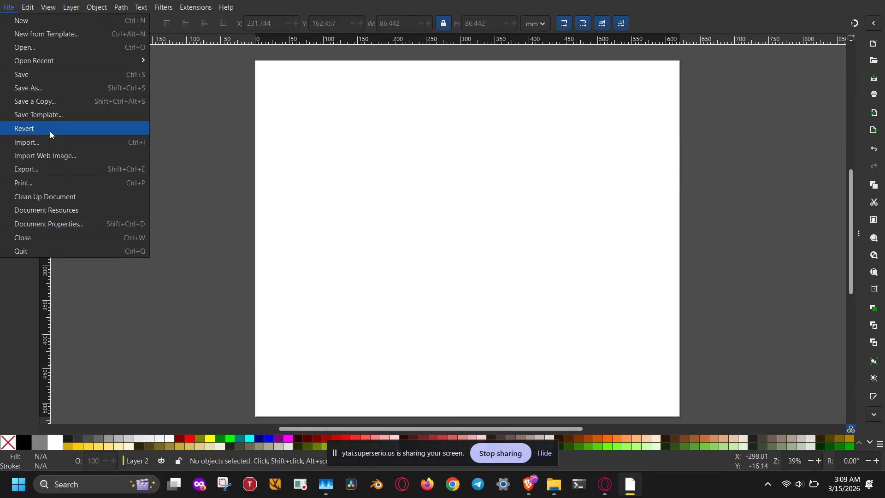
{"action": "left_click", "coordinate": [50, 223]}
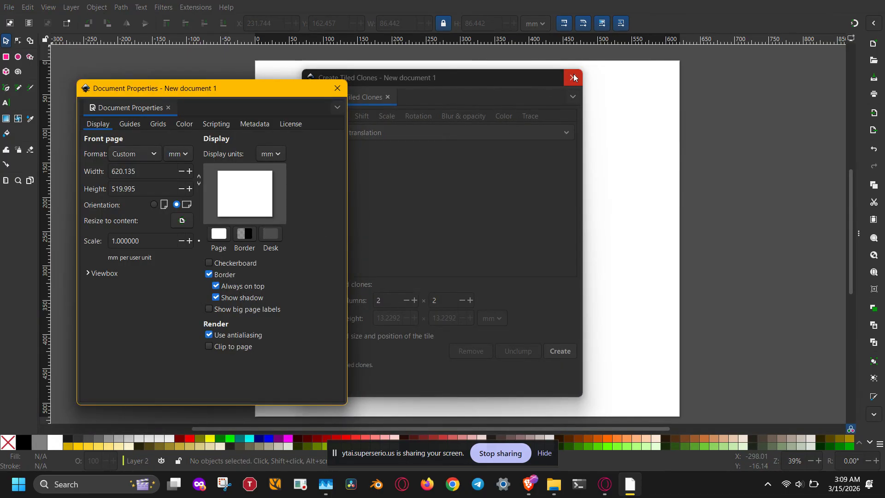
{"action": "left_click", "coordinate": [573, 77]}
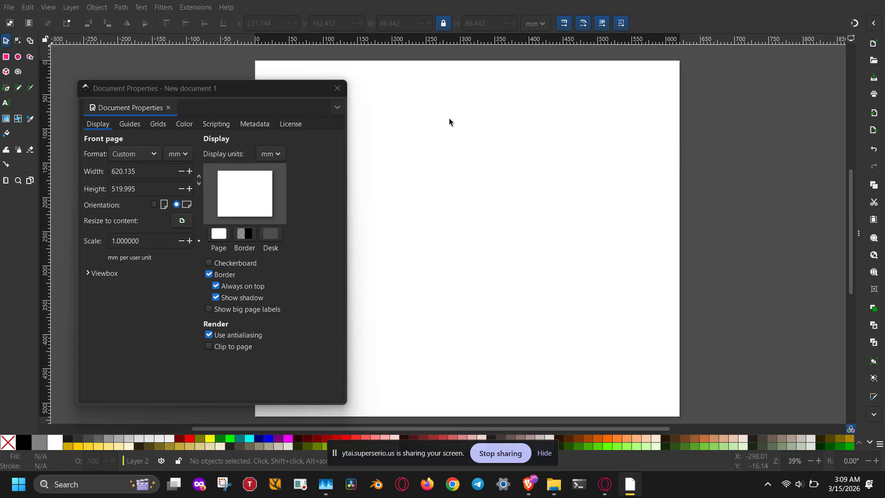
{"action": "left_click", "coordinate": [188, 154]}
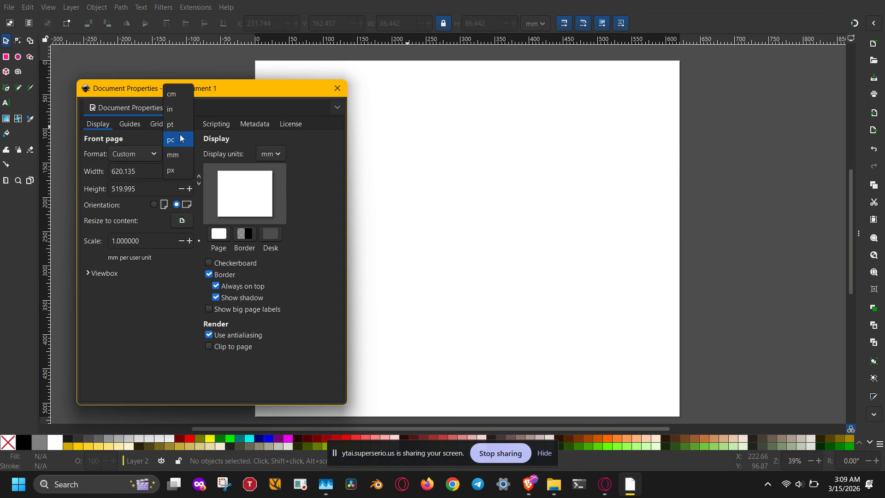
{"action": "key", "text": "Escape"}
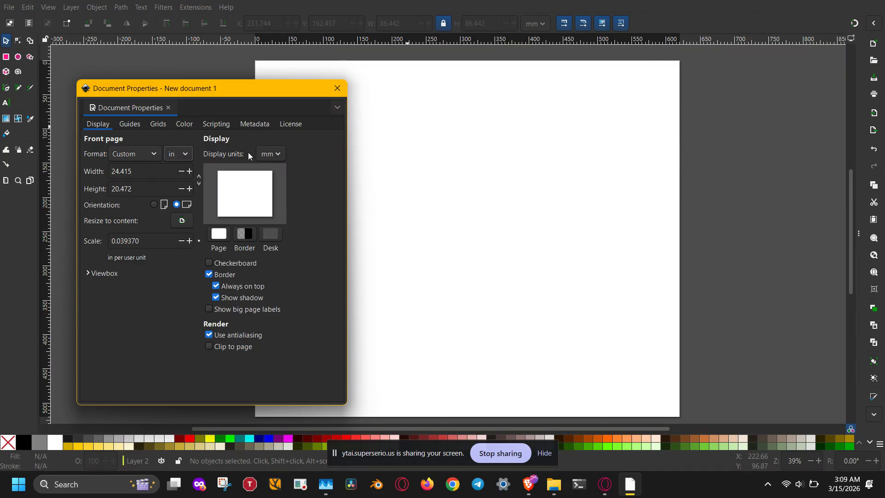
{"action": "left_click", "coordinate": [267, 153]}
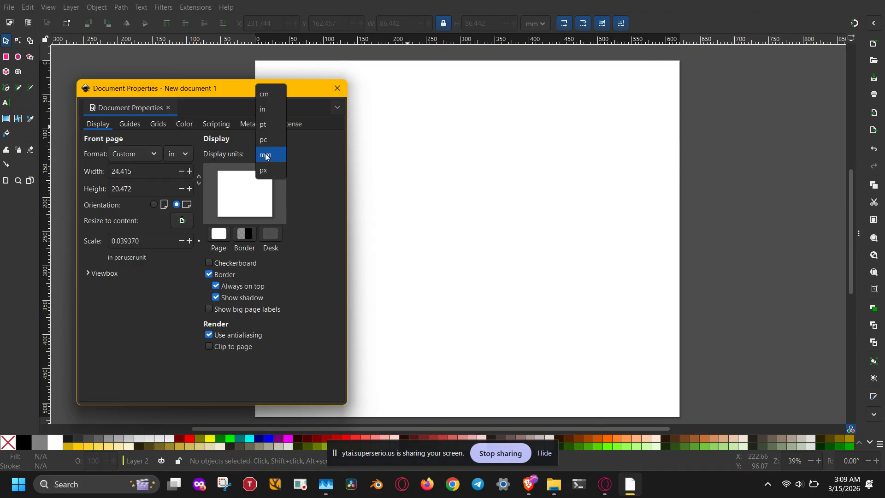
{"action": "left_click", "coordinate": [269, 111]}
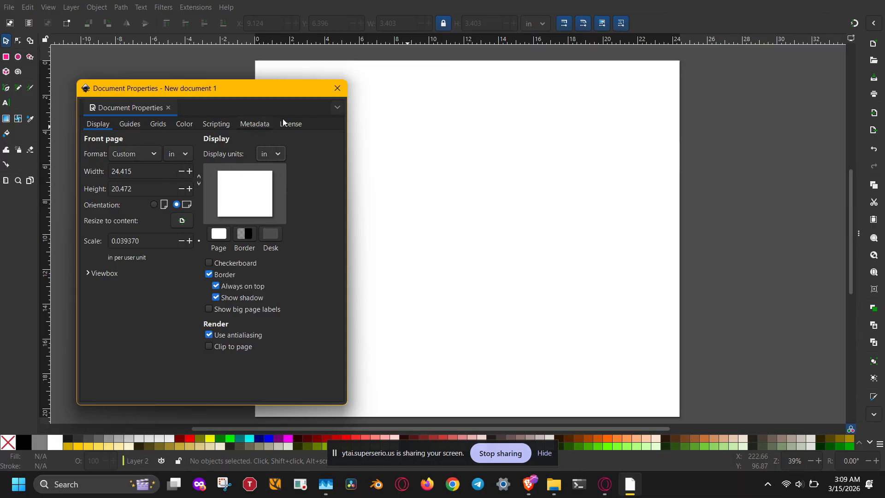
{"action": "left_click", "coordinate": [335, 89]}
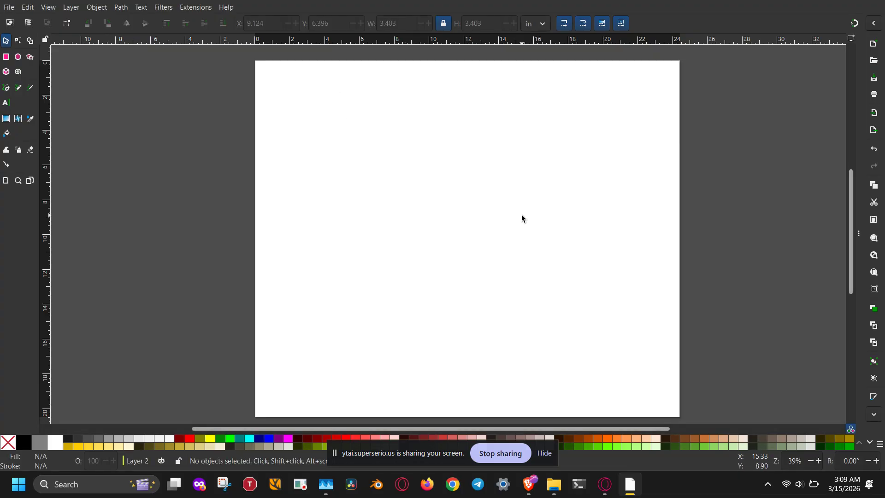
{"action": "scroll", "coordinate": [518, 214], "scroll_direction": "up", "scroll_amount": 1}
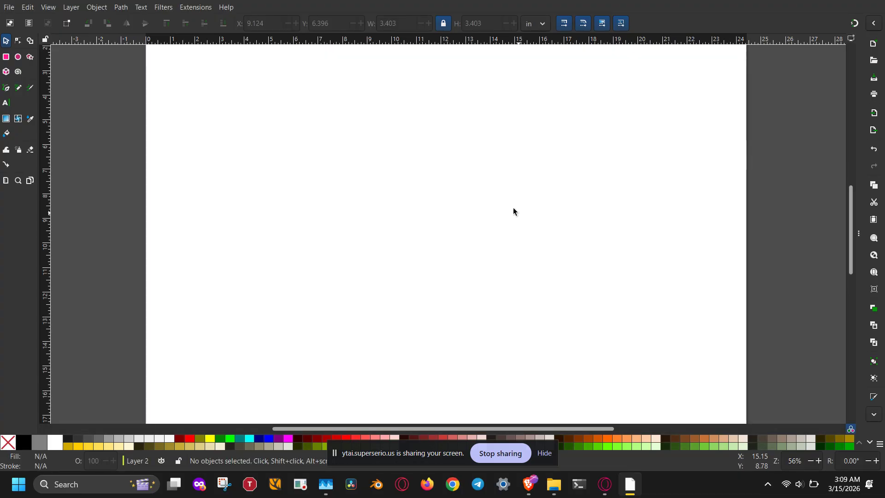
{"action": "left_click", "coordinate": [191, 8]}
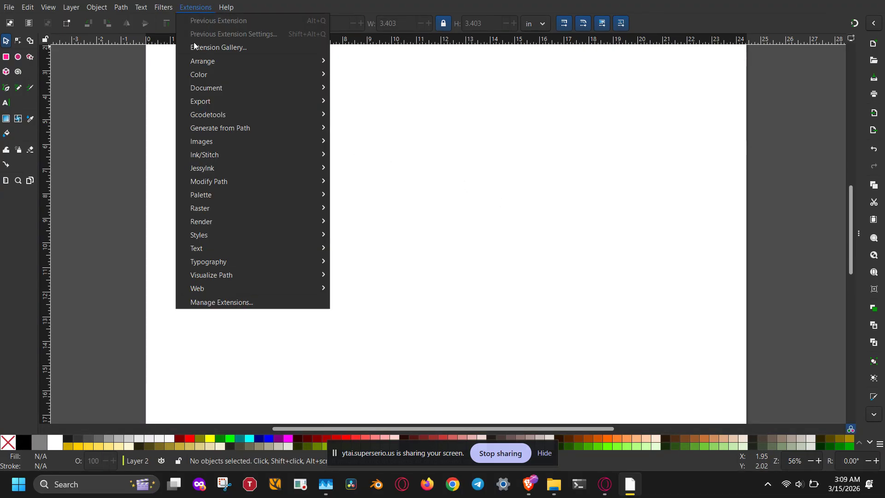
{"action": "mouse_move", "coordinate": [207, 221]}
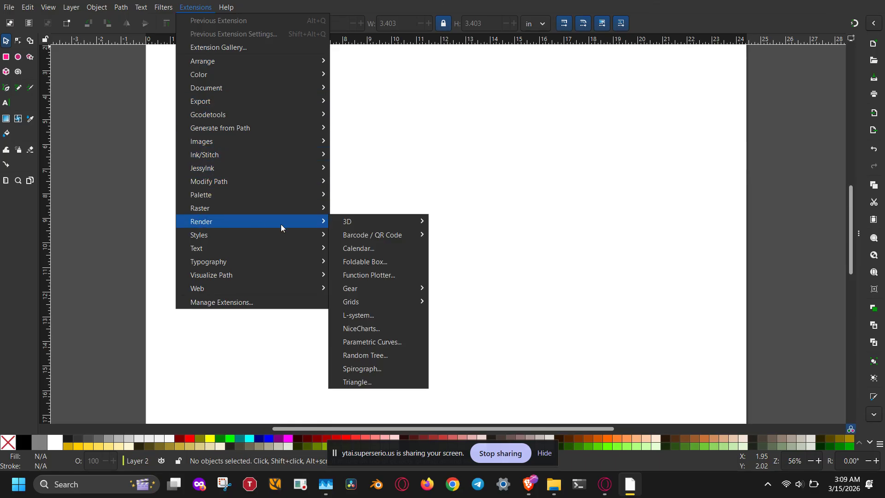
{"action": "mouse_move", "coordinate": [357, 233]}
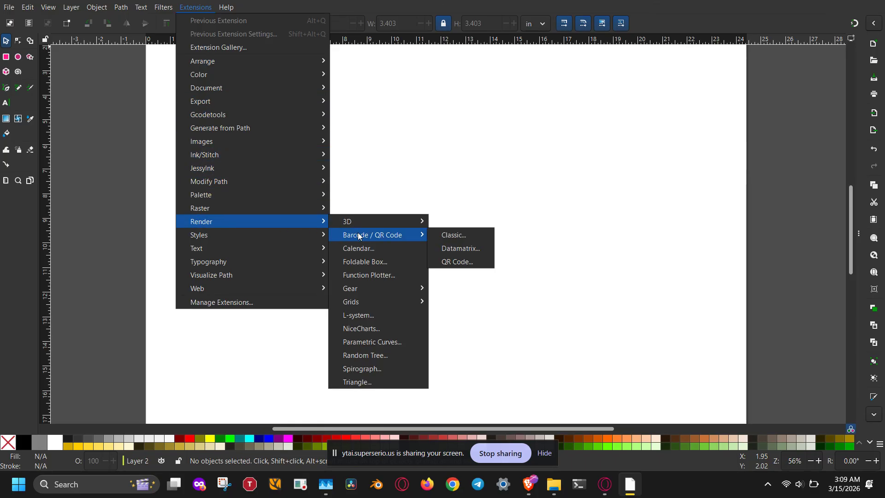
{"action": "left_click", "coordinate": [438, 237]}
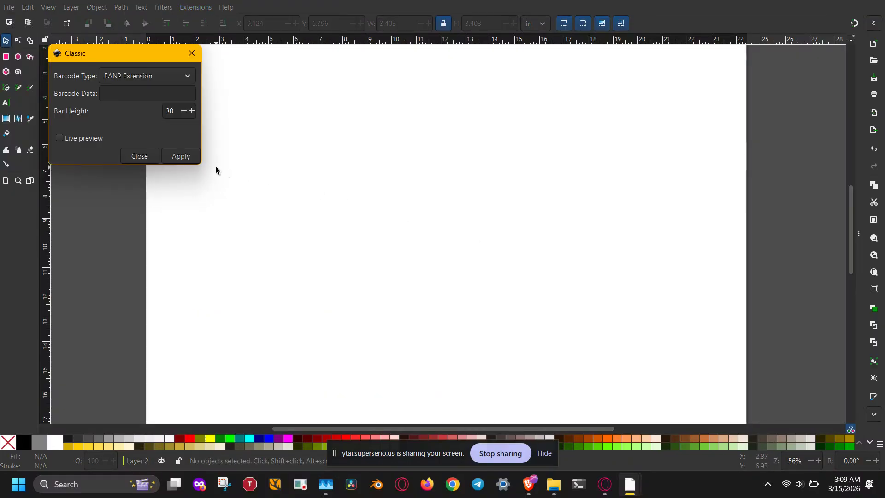
{"action": "left_click", "coordinate": [118, 92]}
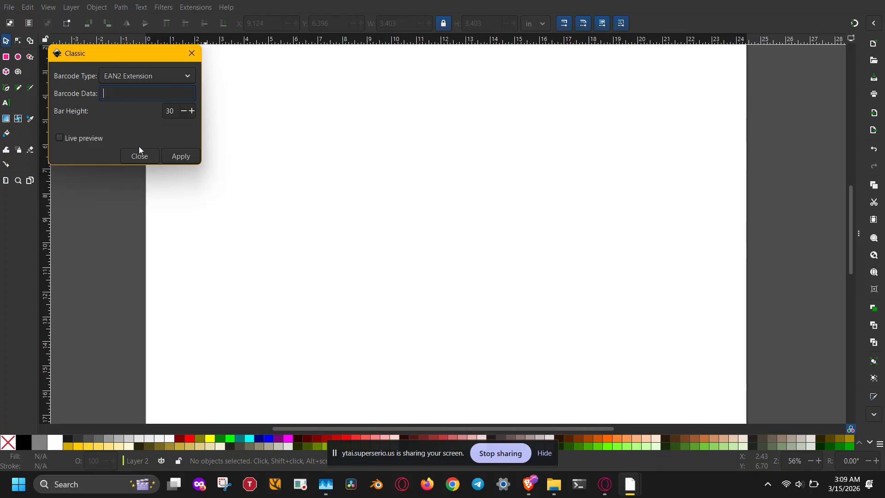
{"action": "left_click_drag", "start_coordinate": [154, 51], "coordinate": [157, 92]}
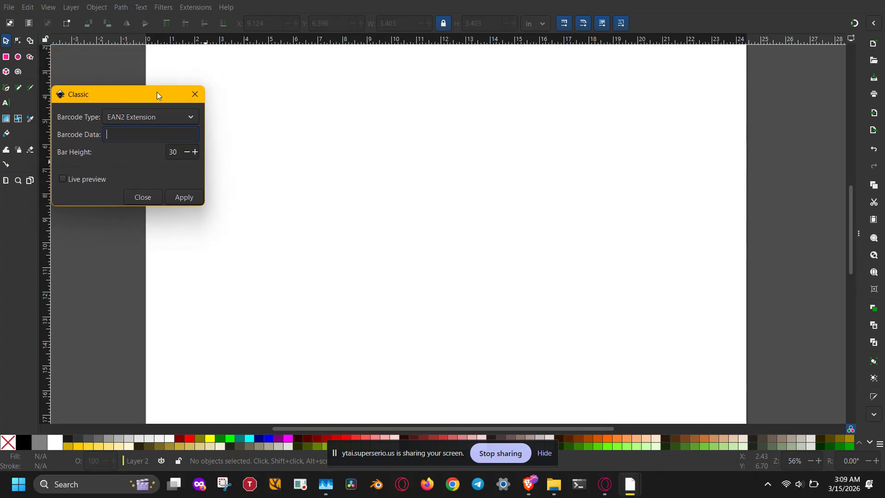
{"action": "left_click", "coordinate": [188, 13]}
{"action": "left_click", "coordinate": [187, 9]}
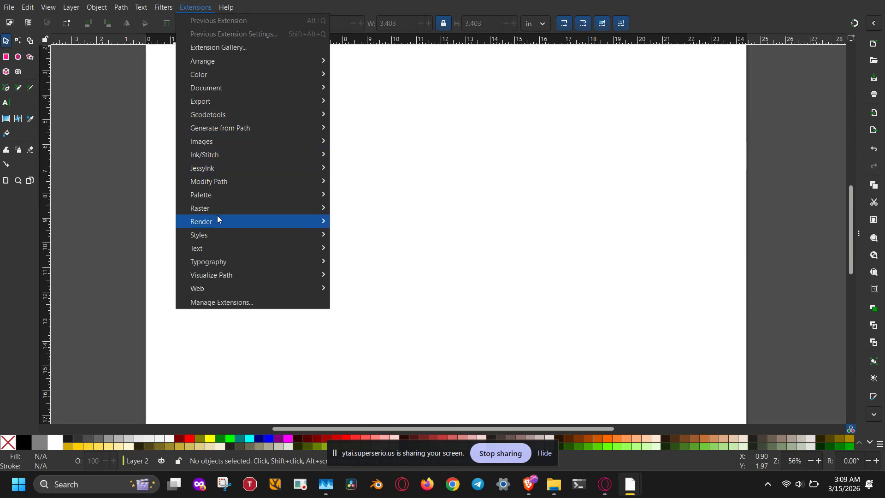
{"action": "mouse_move", "coordinate": [217, 220]}
{"action": "mouse_move", "coordinate": [371, 236]}
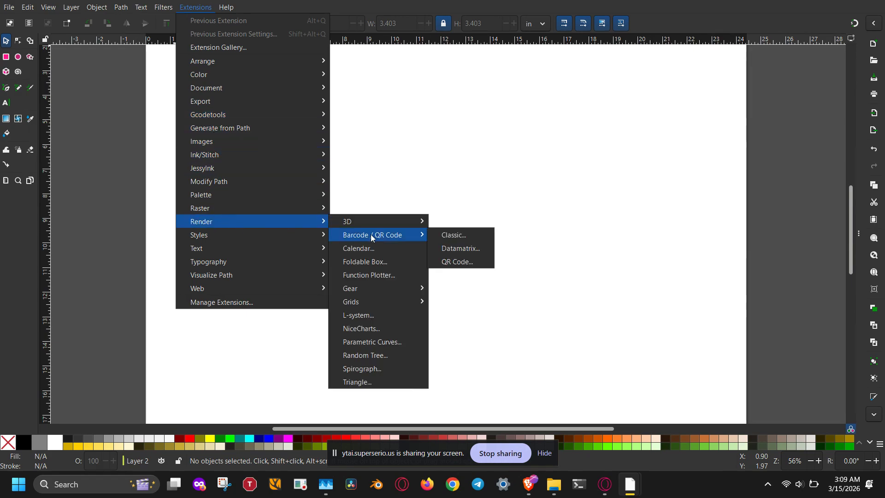
{"action": "left_click", "coordinate": [456, 262]}
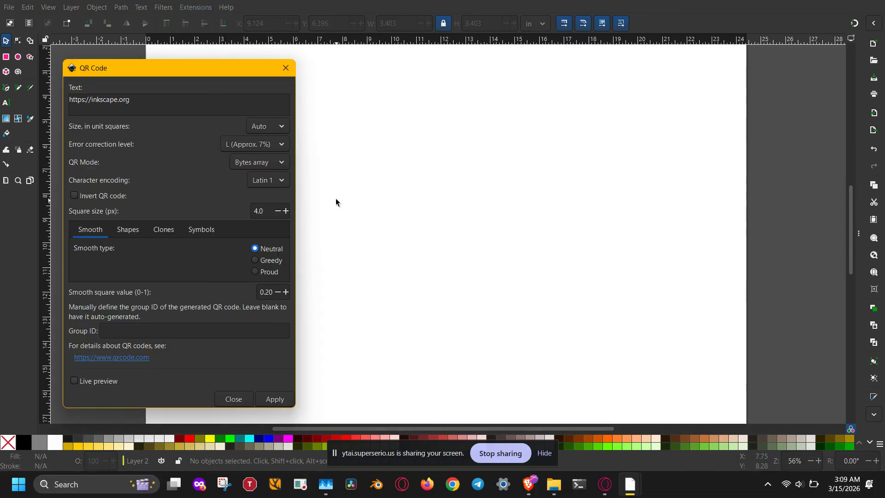
{"action": "triple_click", "coordinate": [163, 99]}
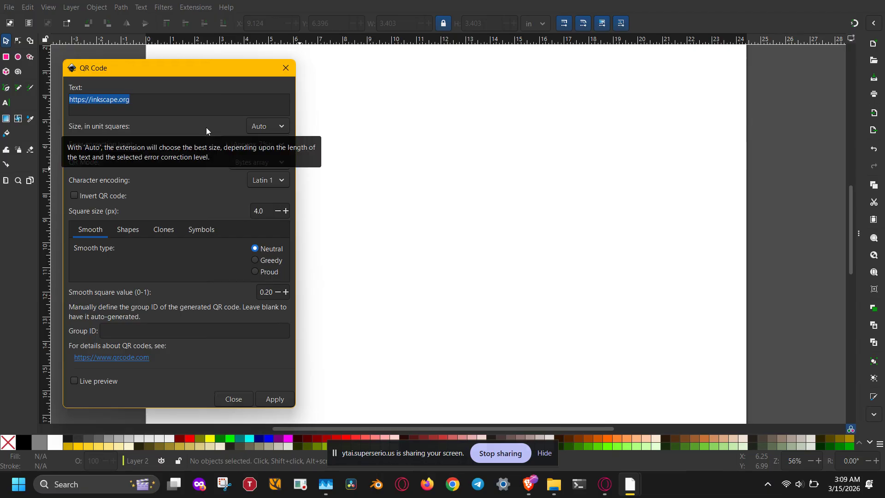
{"action": "left_click", "coordinate": [233, 149]}
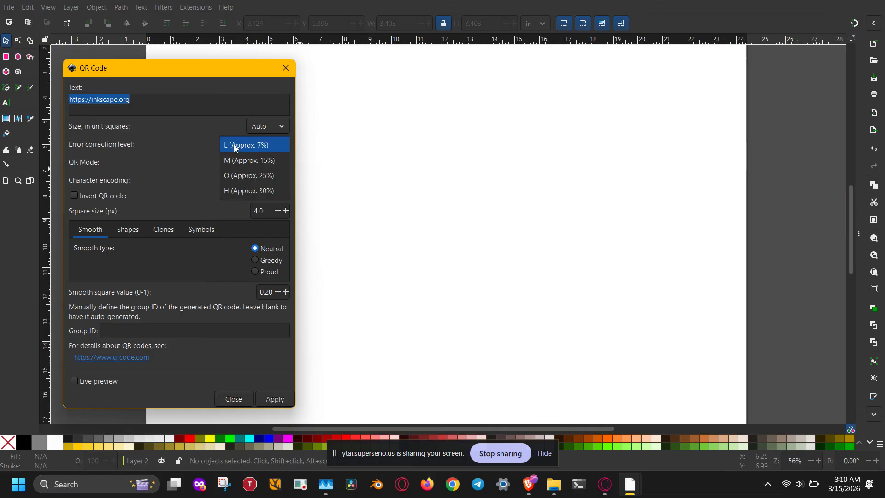
{"action": "left_click", "coordinate": [240, 193]}
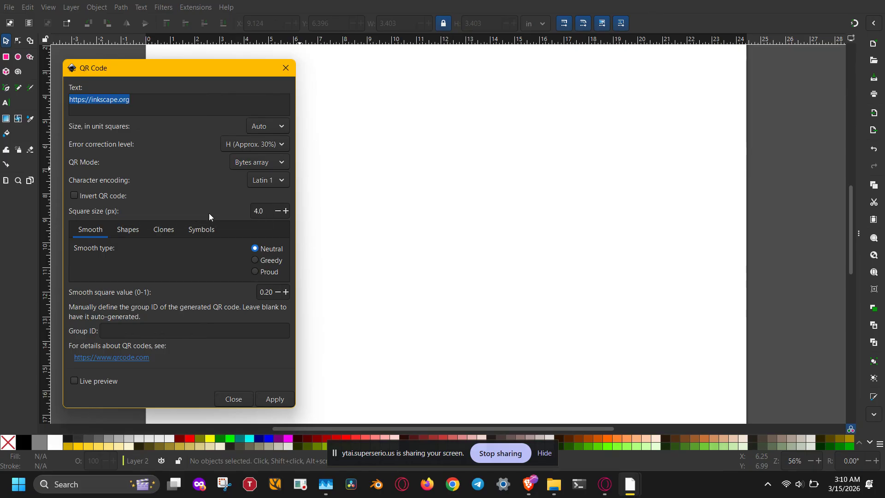
Keep the QR code's Latin 1 character encoding and set its square size to 4.5 px.
{"action": "left_click", "coordinate": [258, 181]}
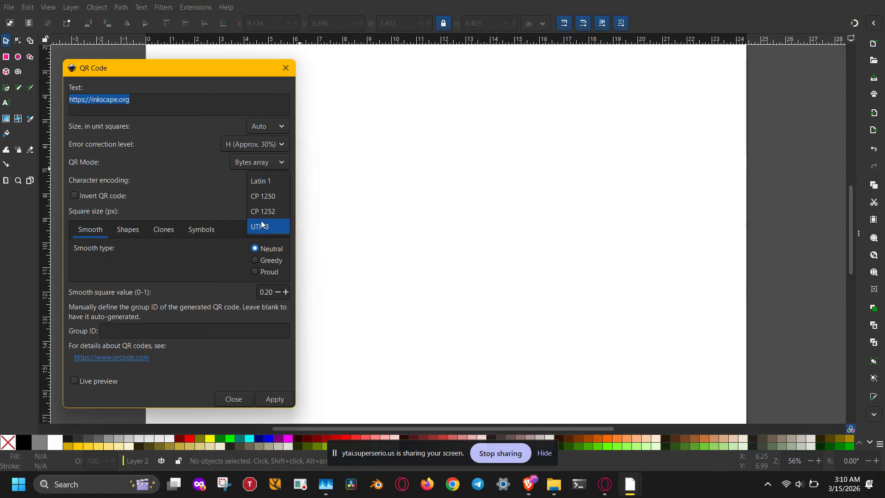
{"action": "left_click", "coordinate": [227, 199]}
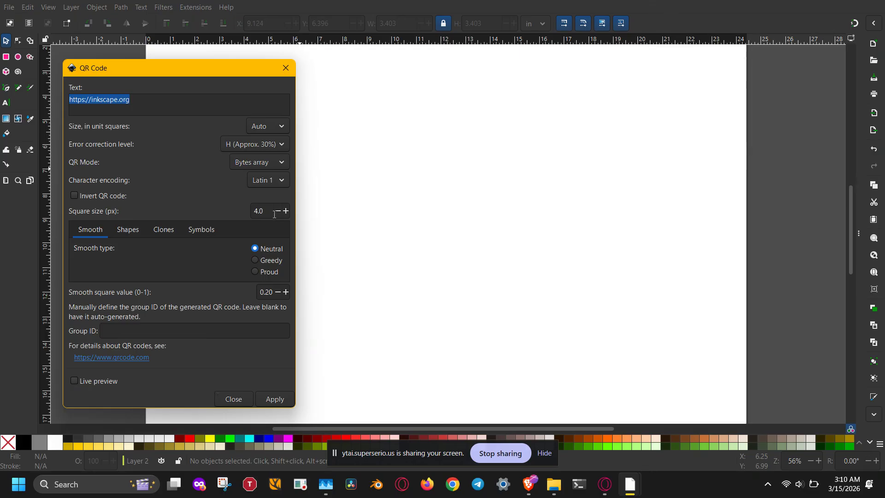
{"action": "left_click", "coordinate": [286, 211]}
{"action": "left_click", "coordinate": [286, 211]}
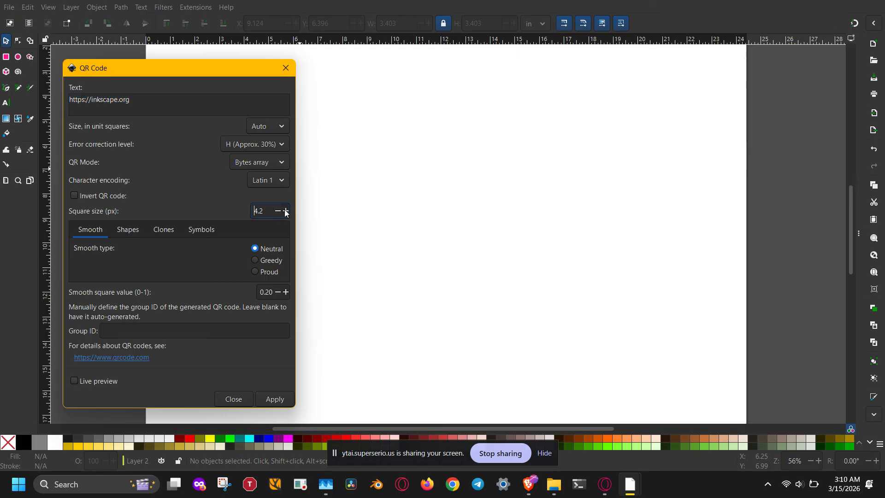
{"action": "left_click", "coordinate": [286, 211]}
{"action": "left_click", "coordinate": [286, 211]}
Preview the QR code live, generate it on the page and close the QR code settings.
{"action": "left_click", "coordinate": [76, 385]}
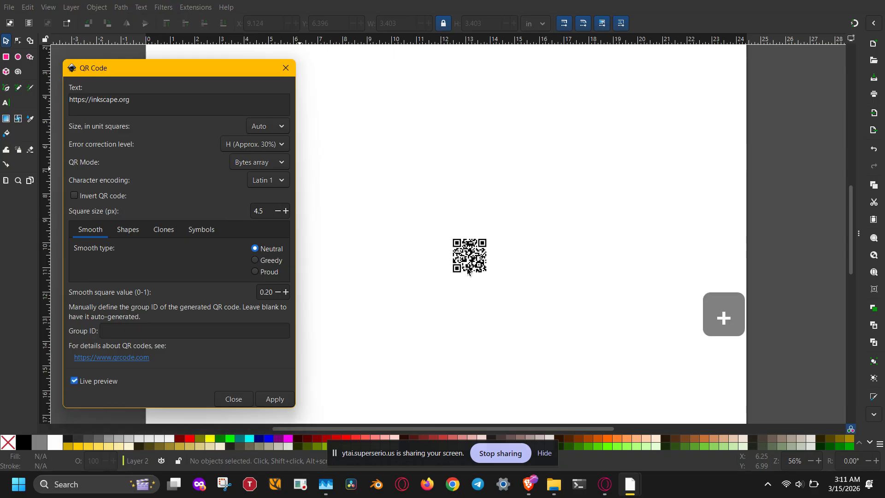
{"action": "key", "text": "plus"}
{"action": "key", "text": "plus"}
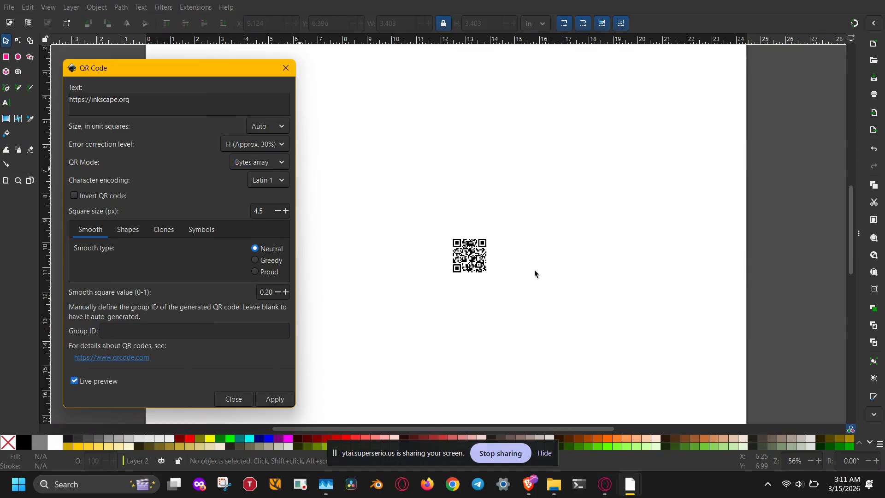
{"action": "left_click", "coordinate": [282, 402]}
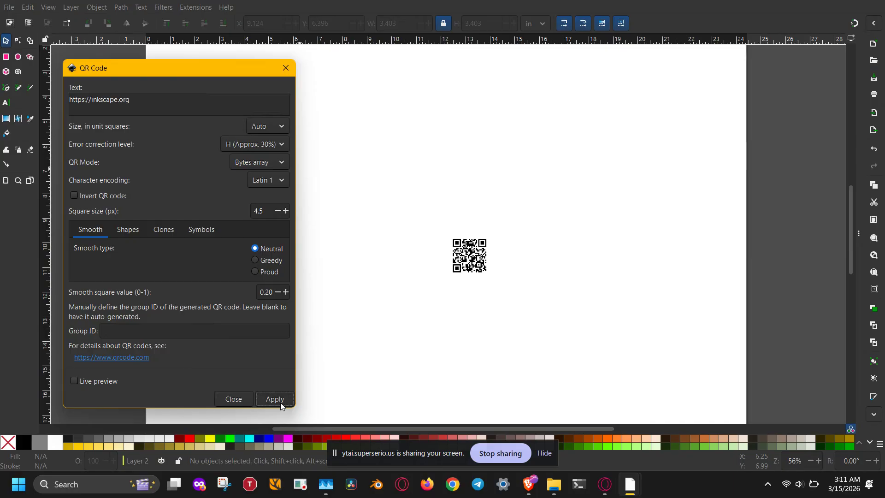
{"action": "left_click", "coordinate": [228, 401]}
{"action": "key", "text": "4"}
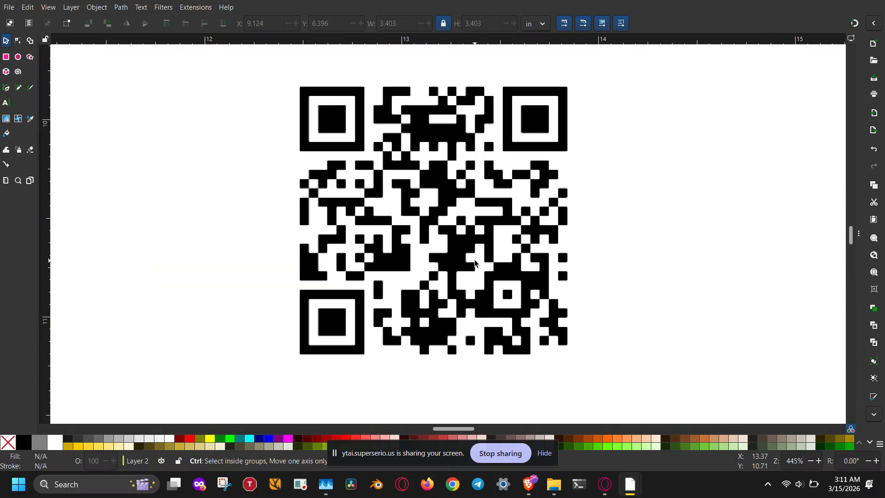